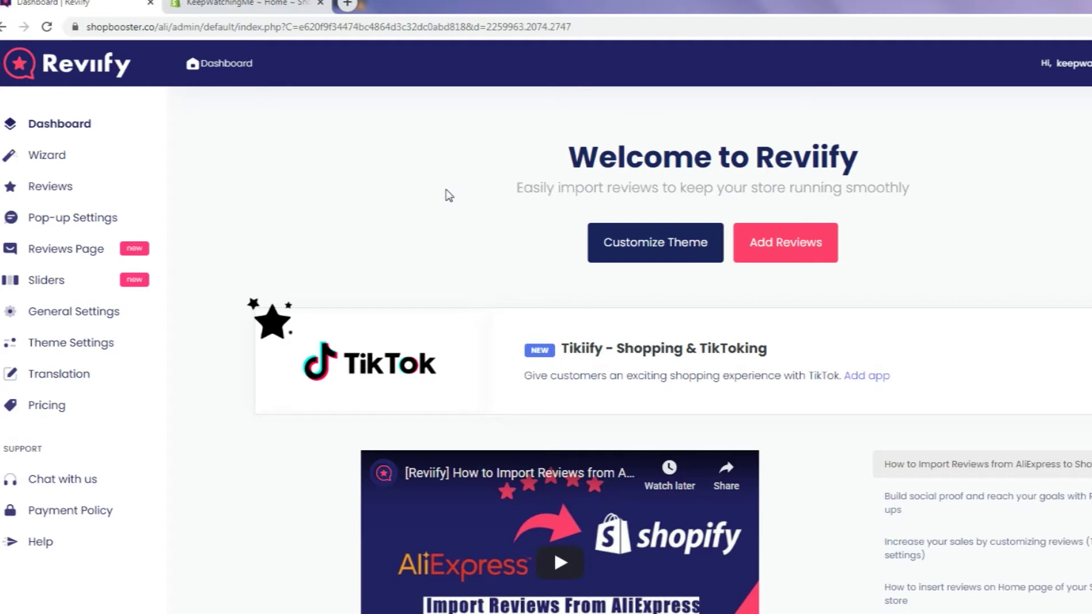
# - Enable the Reviify reviews page with header 'Our Happy Customers', maximum 5 pages and random order
pyautogui.click(54, 253)
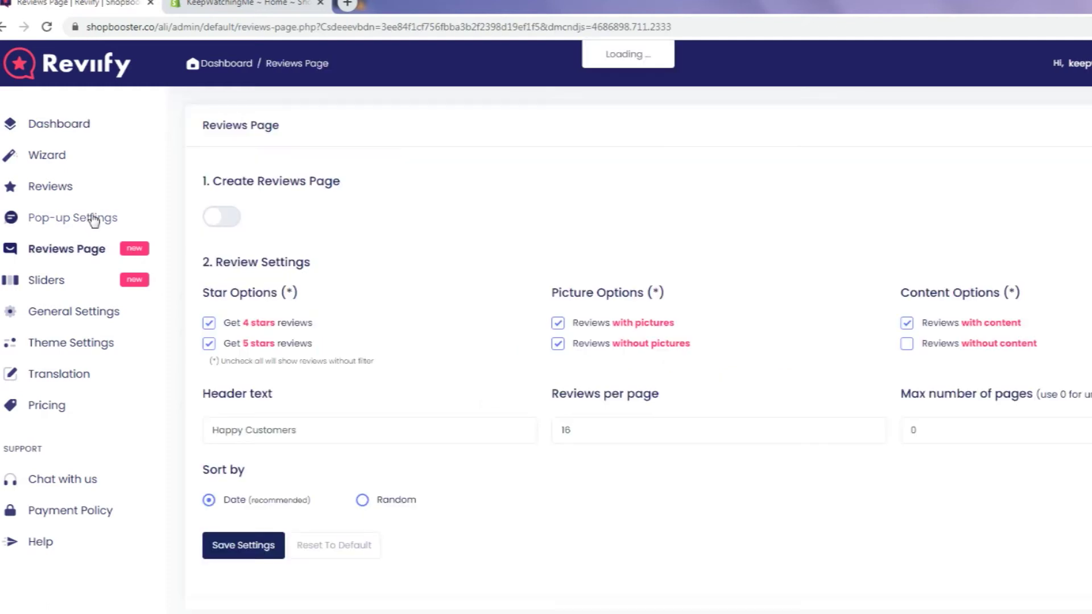
pyautogui.moveTo(198, 188); pyautogui.dragTo(352, 191)
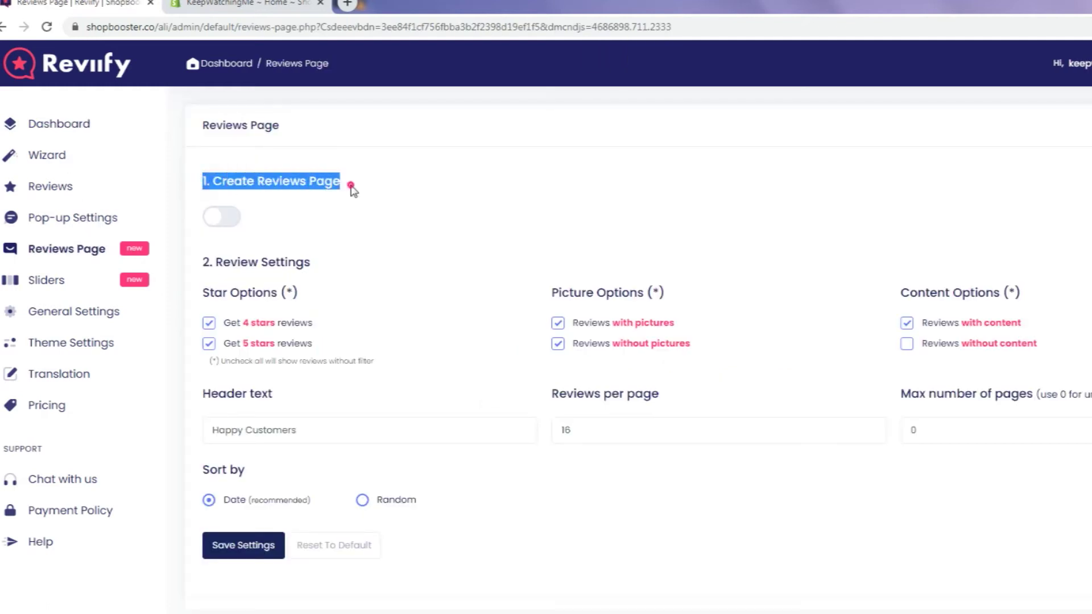
pyautogui.click(229, 219)
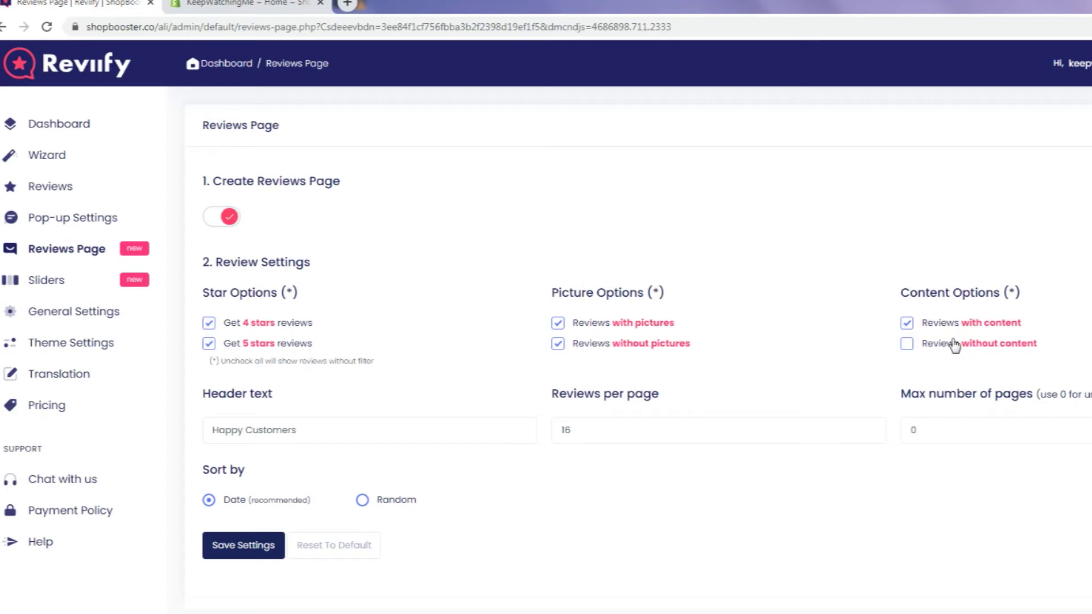
pyautogui.click(213, 432)
pyautogui.write('O')
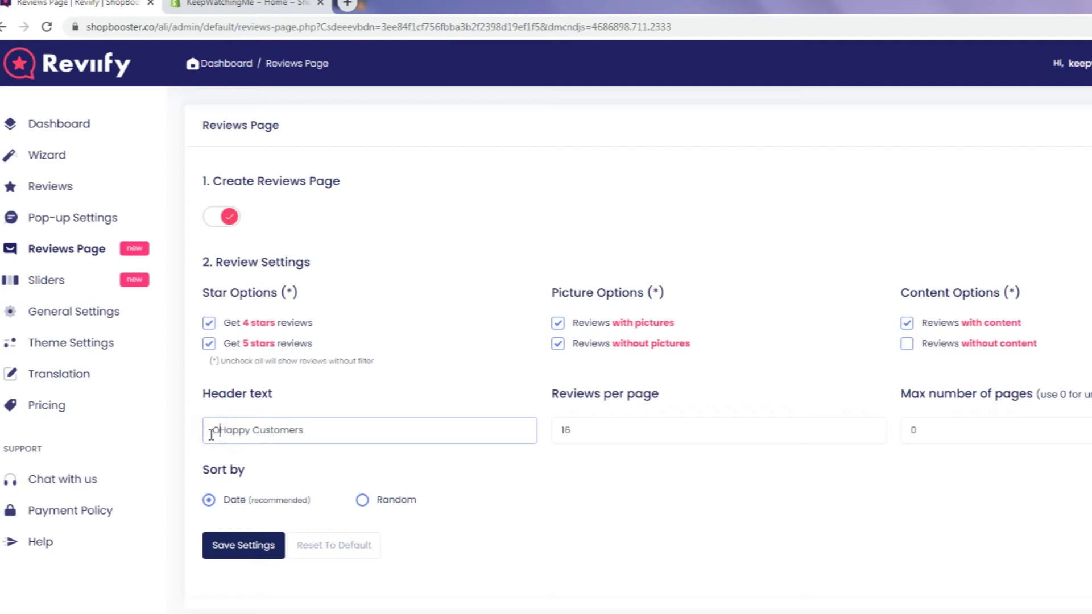
pyautogui.write('ur')
pyautogui.click(598, 442)
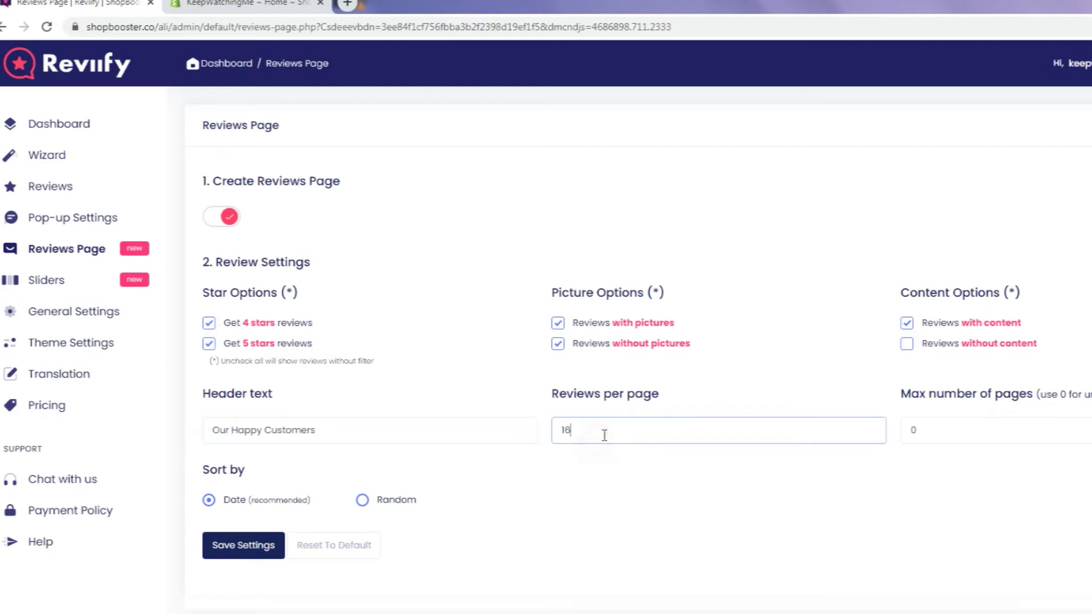
pyautogui.click(963, 430)
pyautogui.write('5')
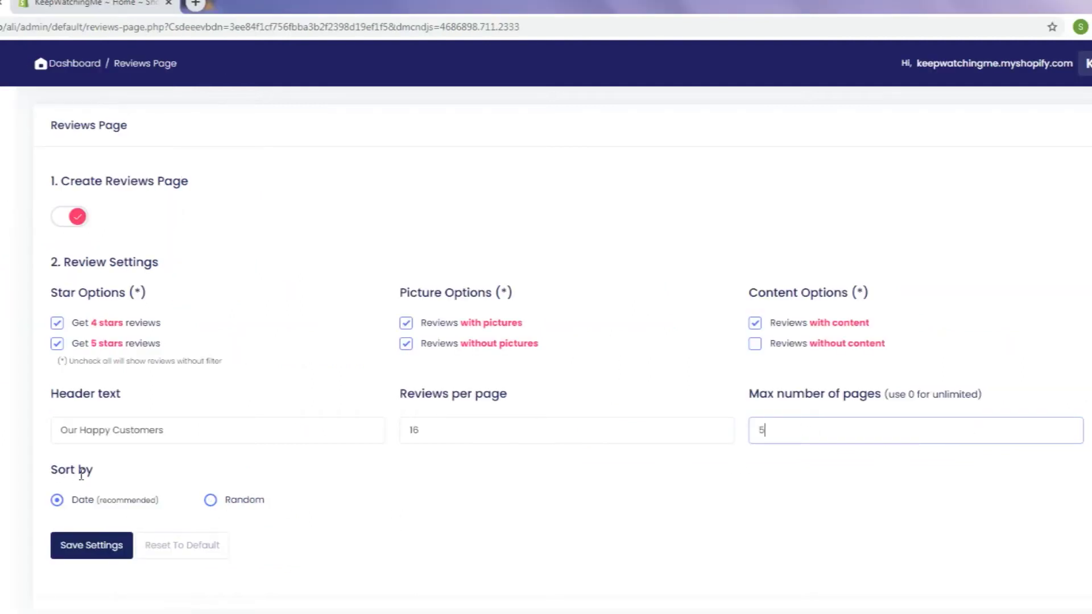
pyautogui.click(236, 502)
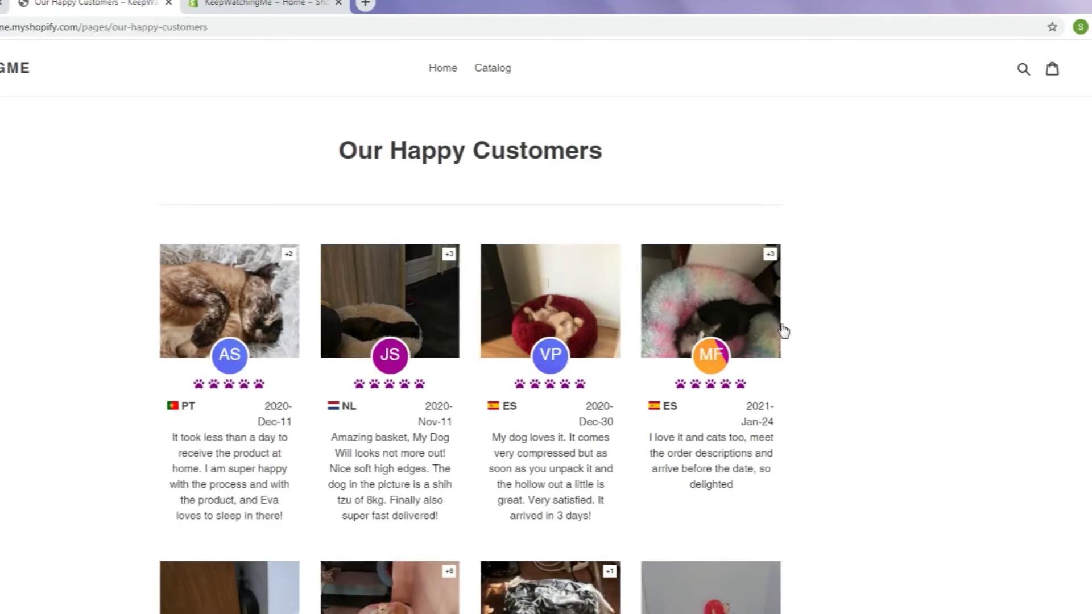
pyautogui.scroll(-5, 913, 327)
pyautogui.scroll(-4, 900, 338)
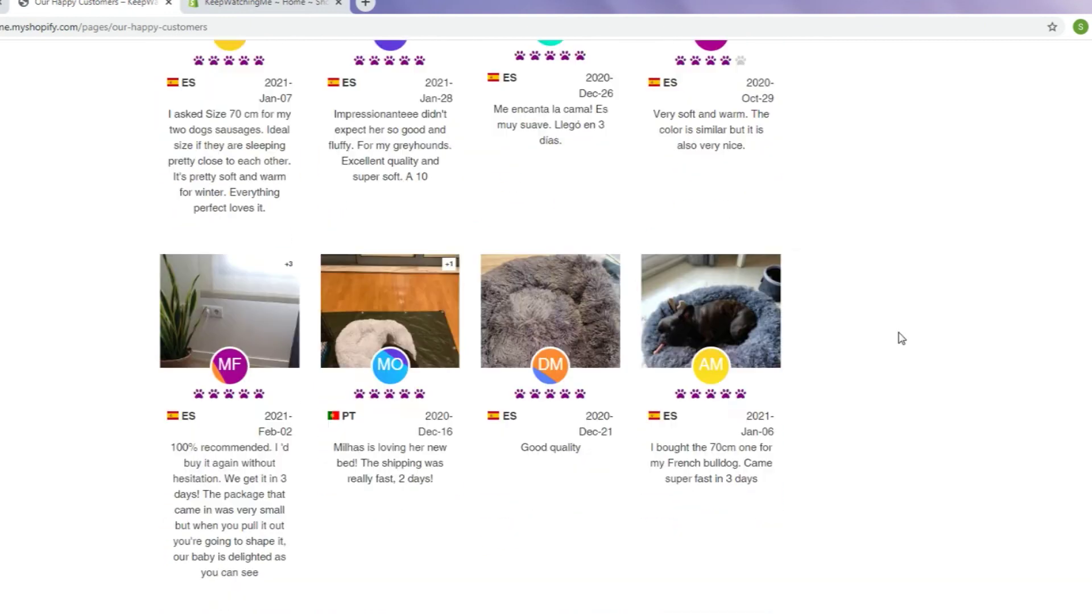
pyautogui.scroll(-4, 899, 337)
# - Switch from the storefront reviews page to the Shopify admin tab
pyautogui.hotkey('ctrl', 'Tab')
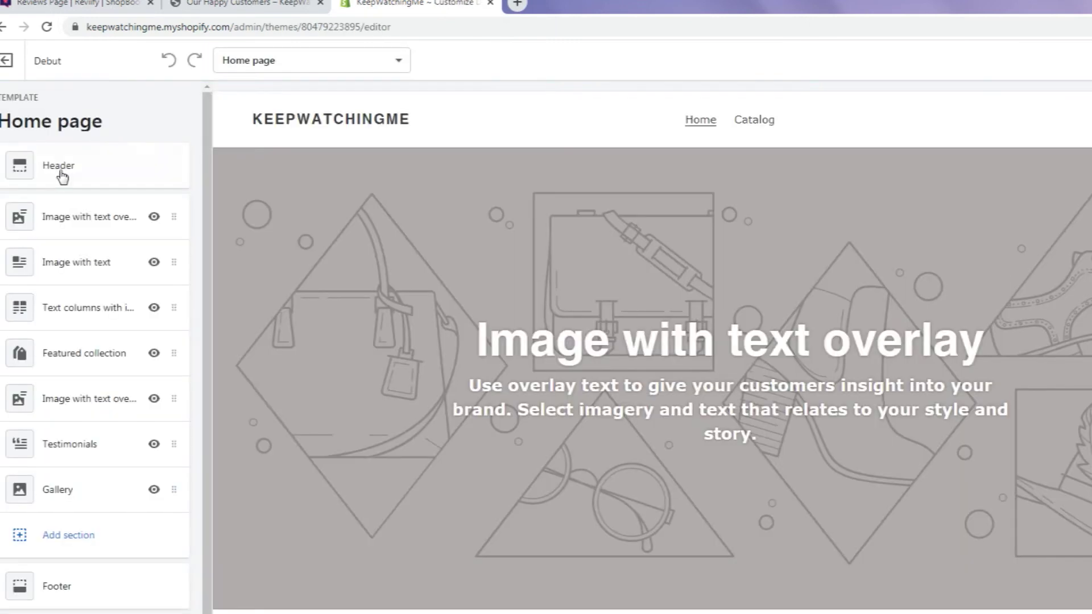
# - Select the theme's Header section and open its Main menu for editing
pyautogui.click(56, 170)
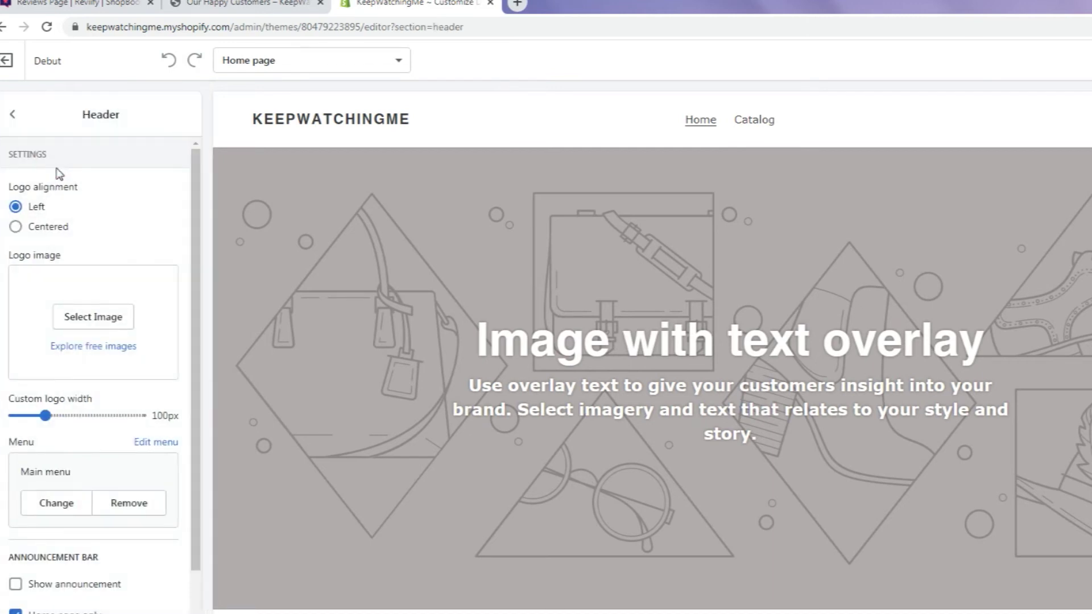
pyautogui.click(156, 444)
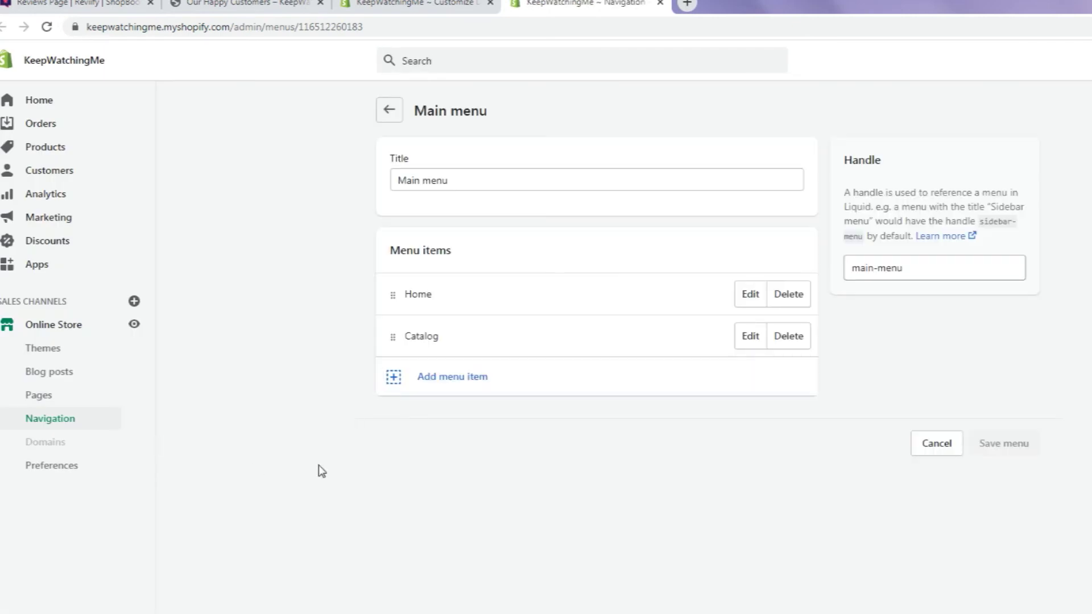
pyautogui.click(439, 384)
# - Add an 'Our happy customers' menu item linked to the Our Happy Customers page and save
pyautogui.click(456, 383)
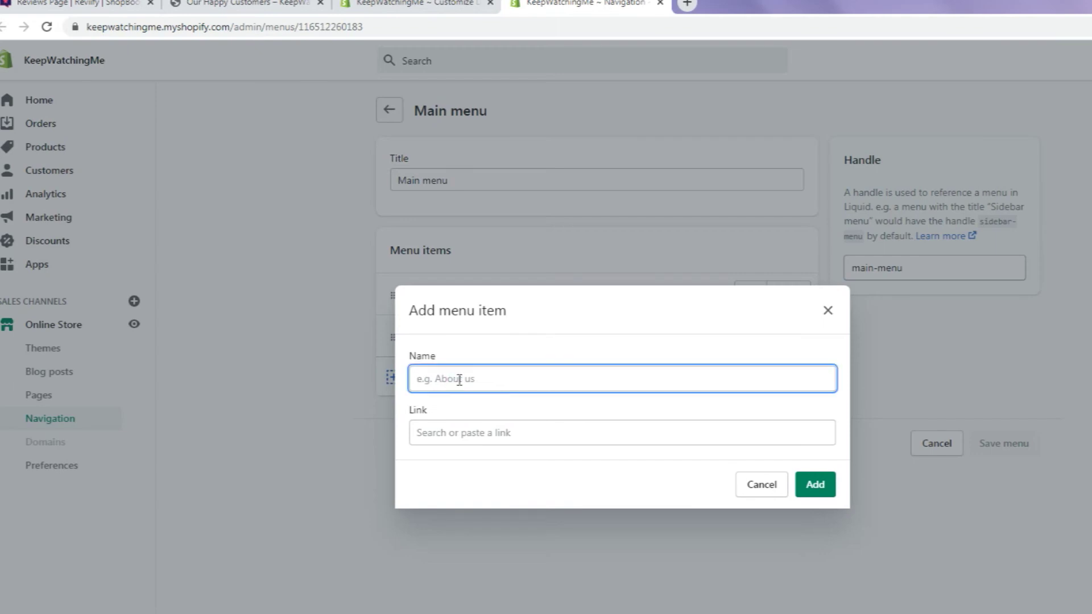
pyautogui.write('Our happy customers')
pyautogui.click(485, 433)
pyautogui.click(444, 314)
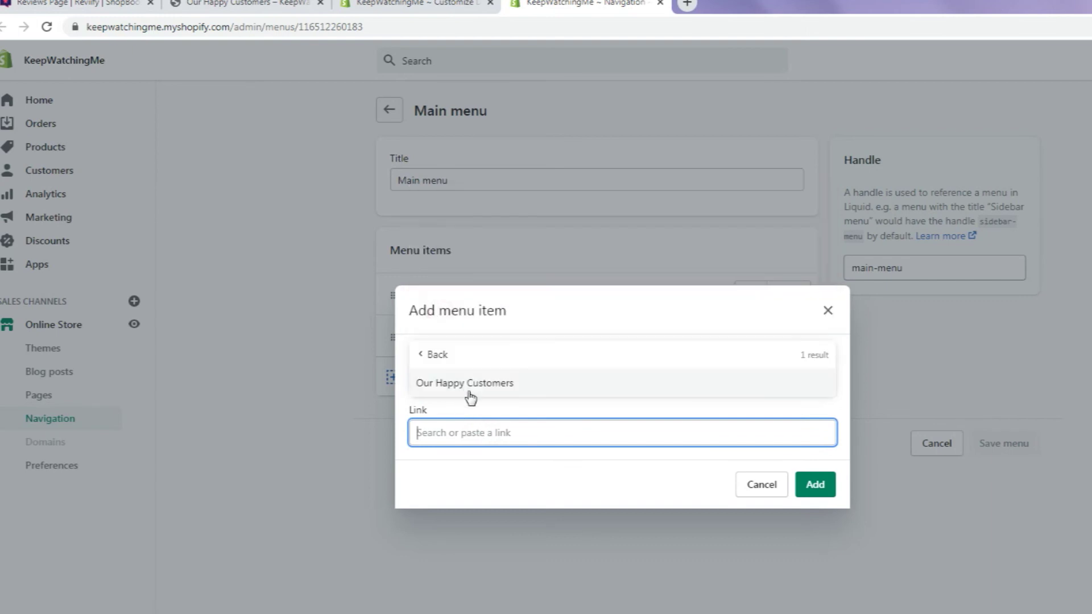
pyautogui.click(468, 384)
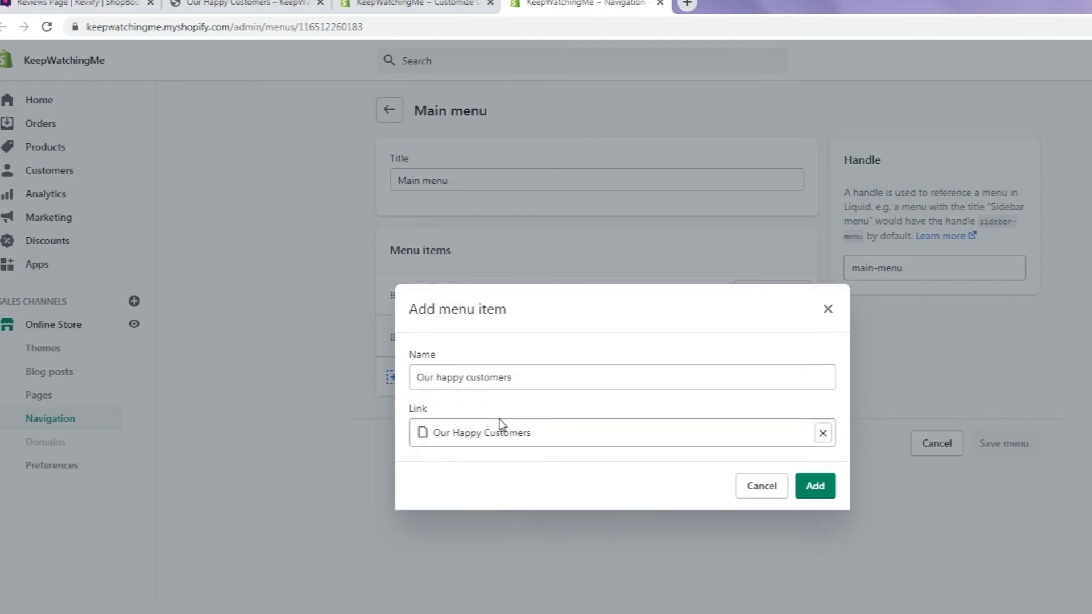
pyautogui.click(816, 486)
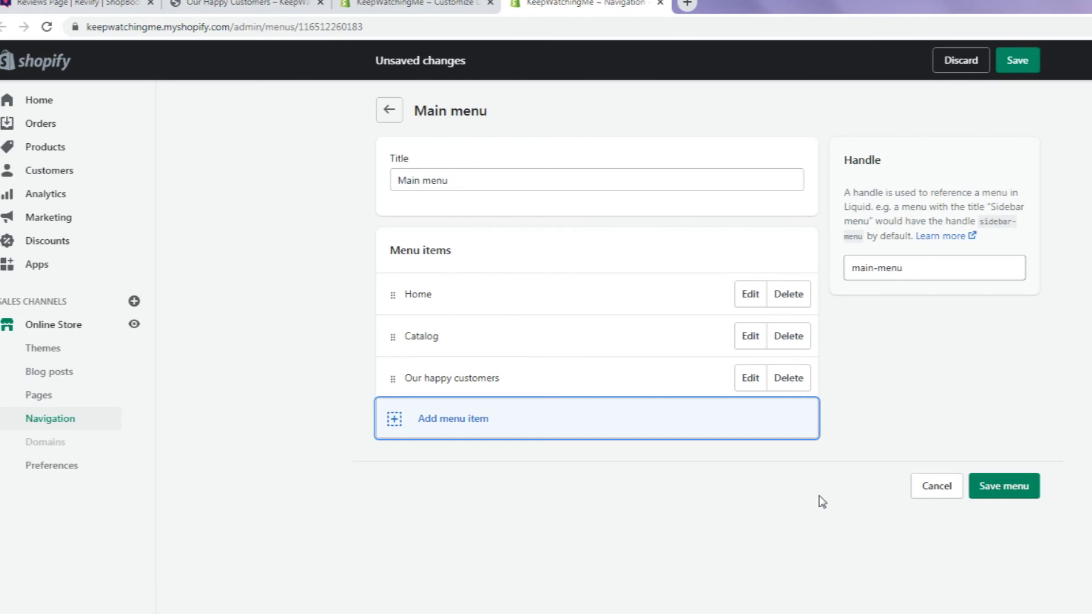
pyautogui.click(999, 490)
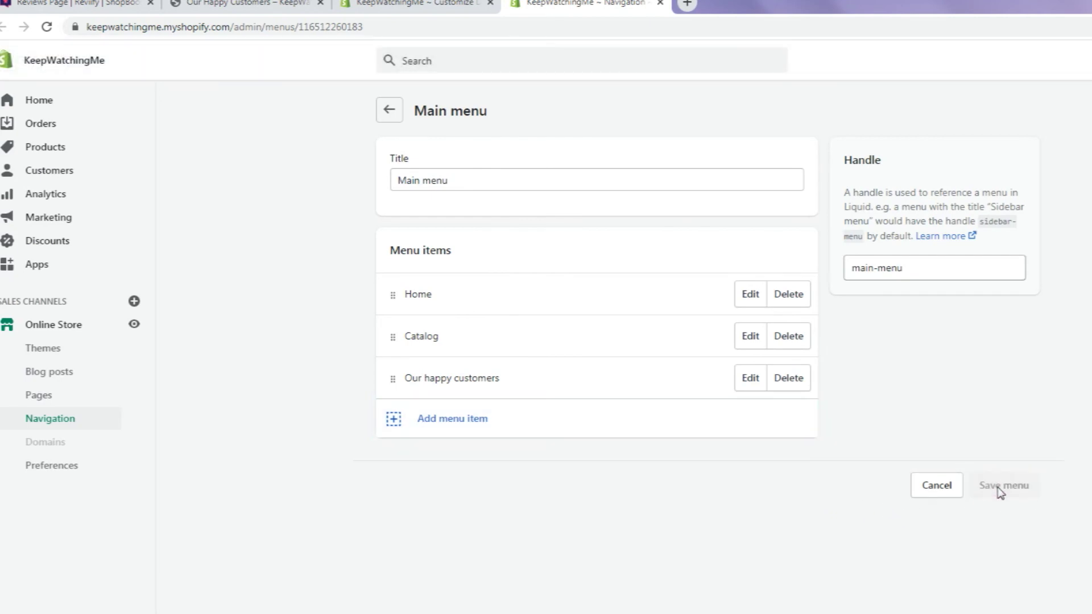
pyautogui.click(248, 4)
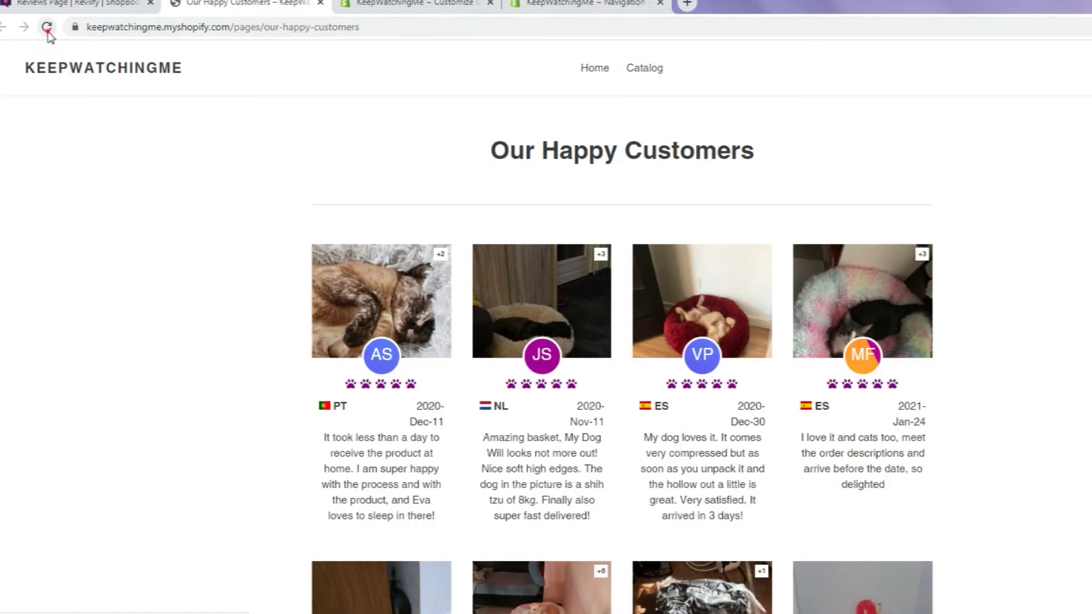
# - Reload the storefront to show the new link, then load two more batches of reviews
pyautogui.click(48, 26)
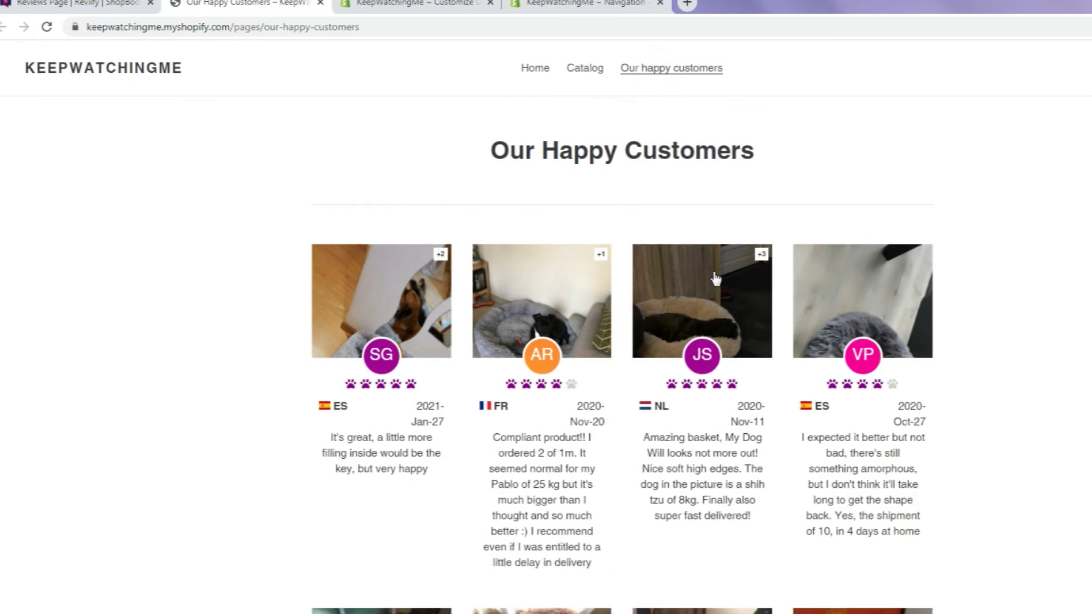
pyautogui.scroll(-3, 714, 277)
pyautogui.scroll(-3, 714, 279)
pyautogui.scroll(-4, 714, 278)
pyautogui.scroll(-5, 716, 281)
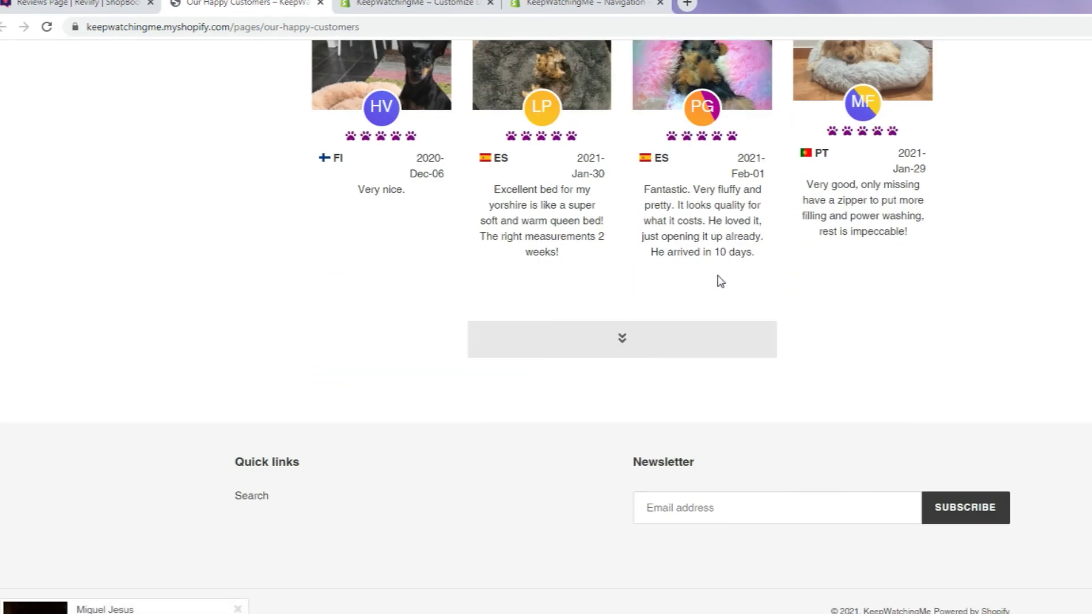
pyautogui.click(708, 351)
pyautogui.scroll(-5, 707, 352)
pyautogui.scroll(-5, 707, 352)
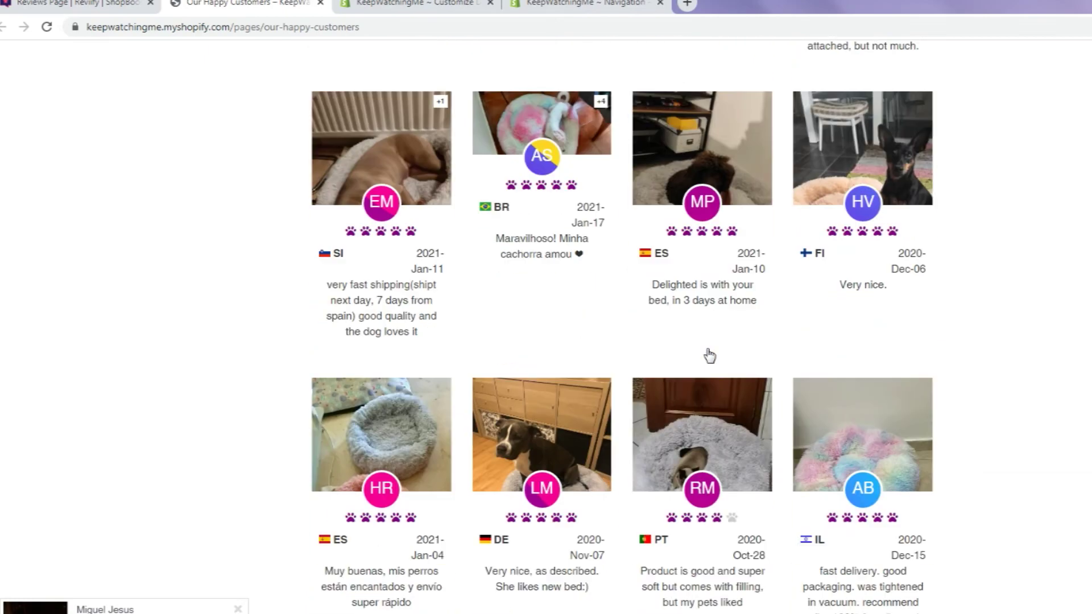
pyautogui.scroll(-4, 708, 352)
pyautogui.click(699, 345)
pyautogui.scroll(-3, 699, 344)
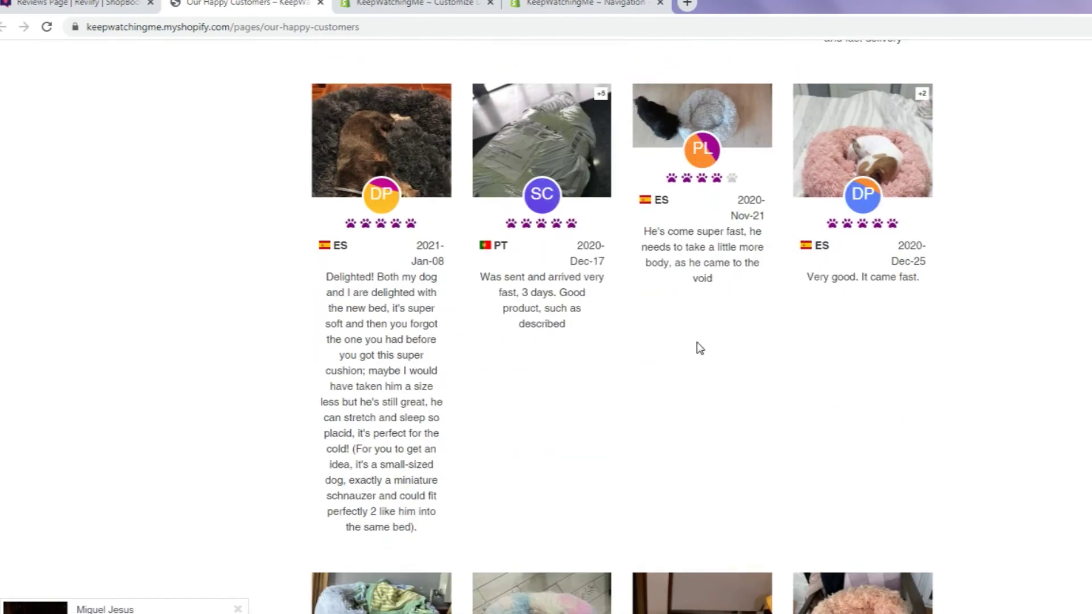